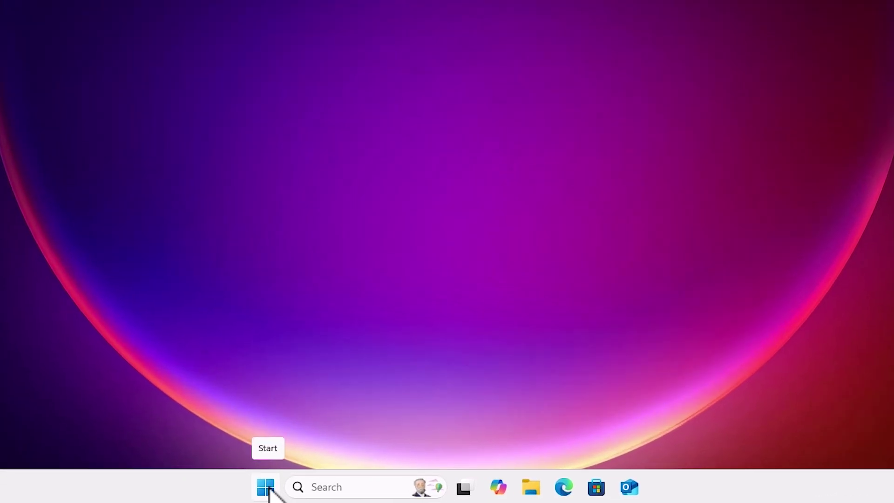
Launch Computer Management from the Start context menu and show Local Users and Groups > Users
right_click(289, 490)
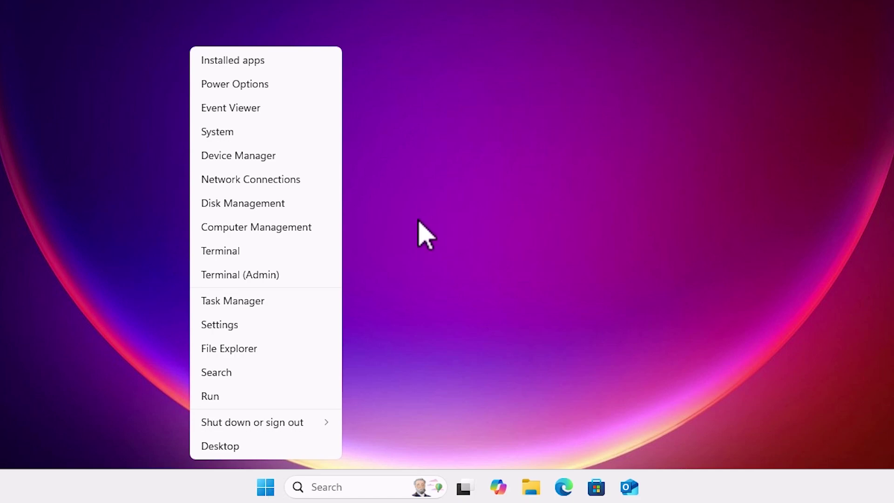
click(291, 227)
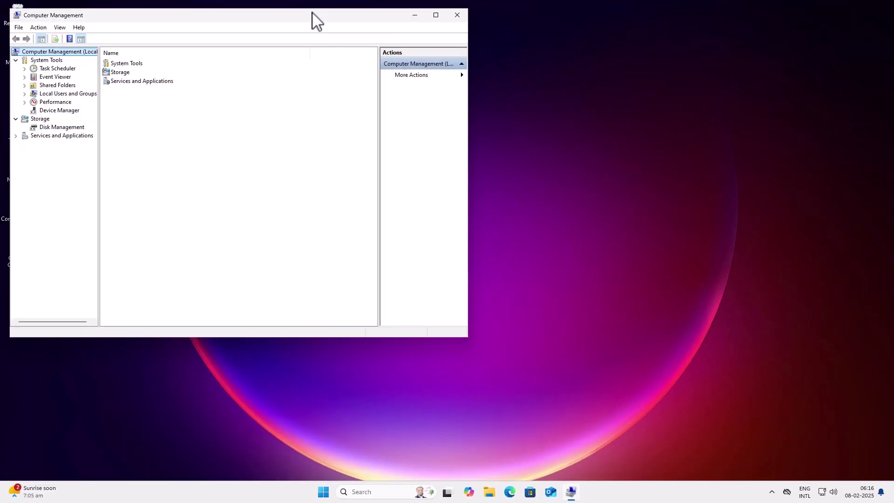
drag(313, 13, 474, 128)
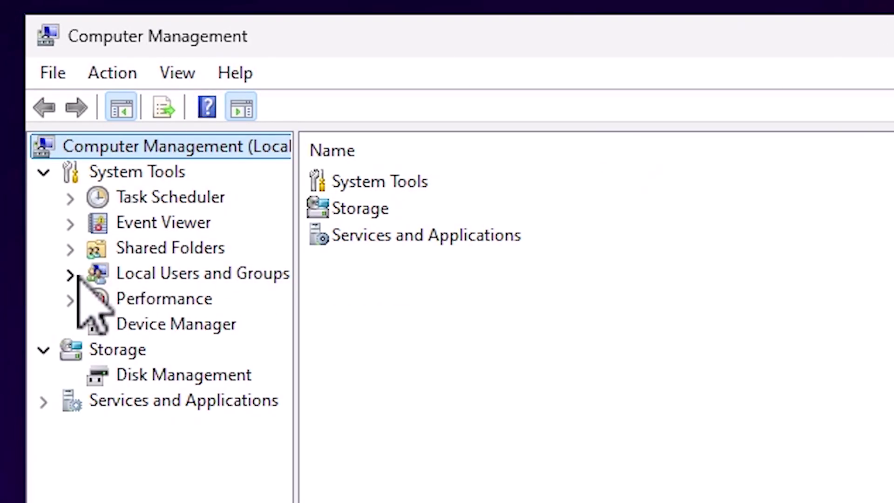
click(76, 275)
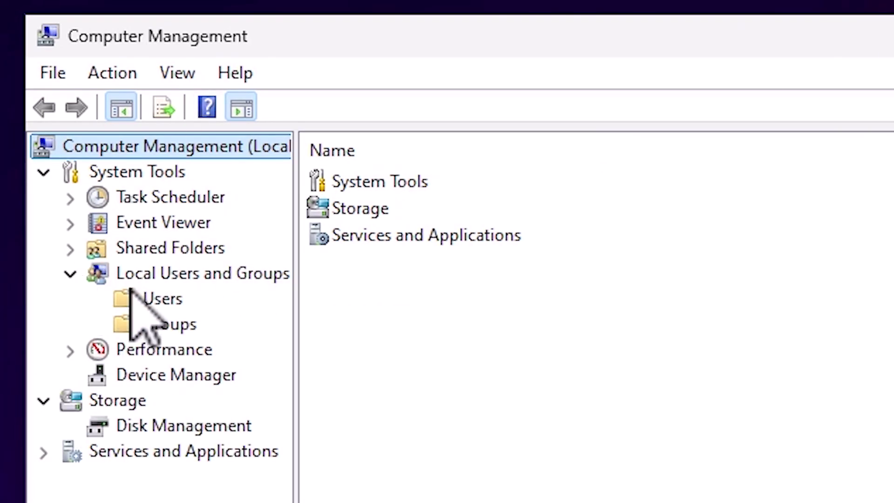
click(161, 301)
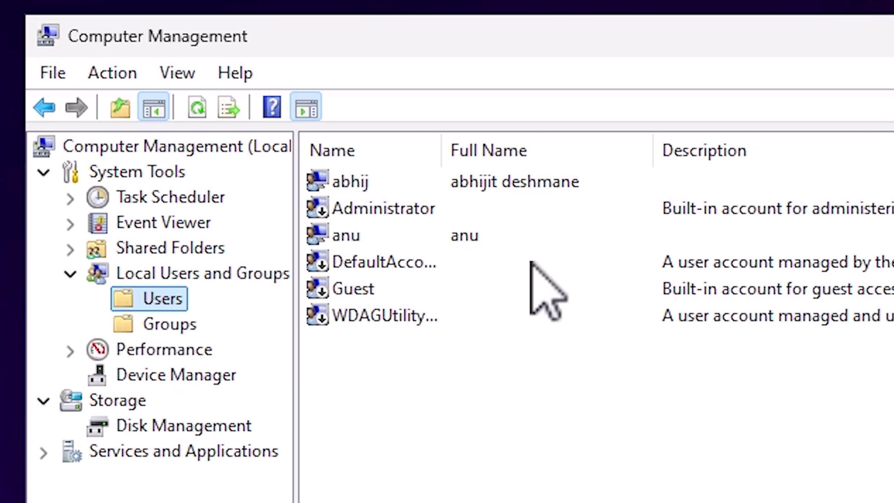
click(417, 218)
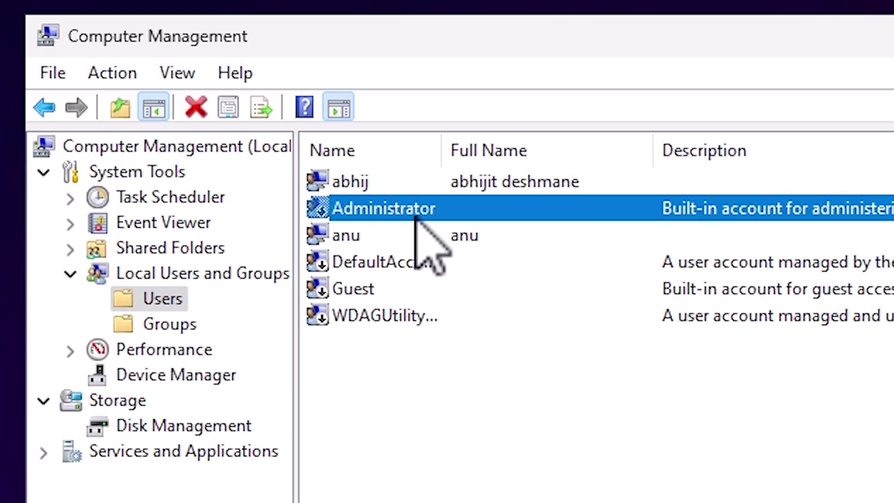
right_click(417, 218)
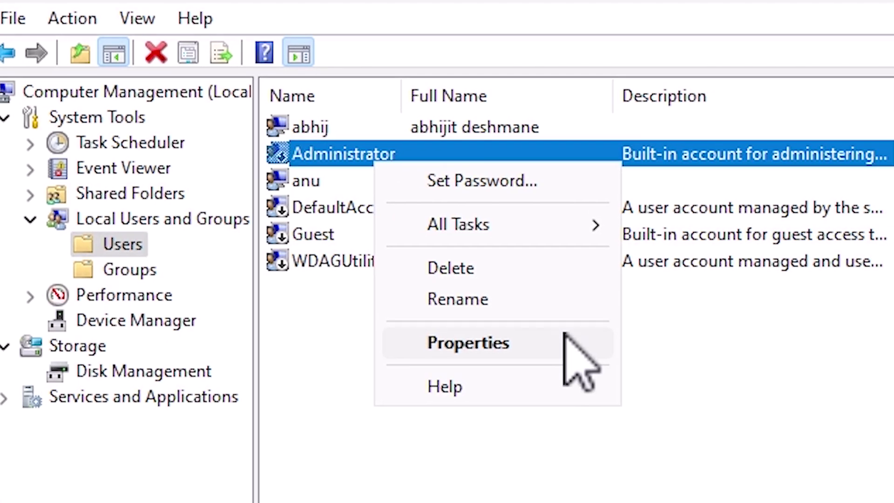
click(615, 397)
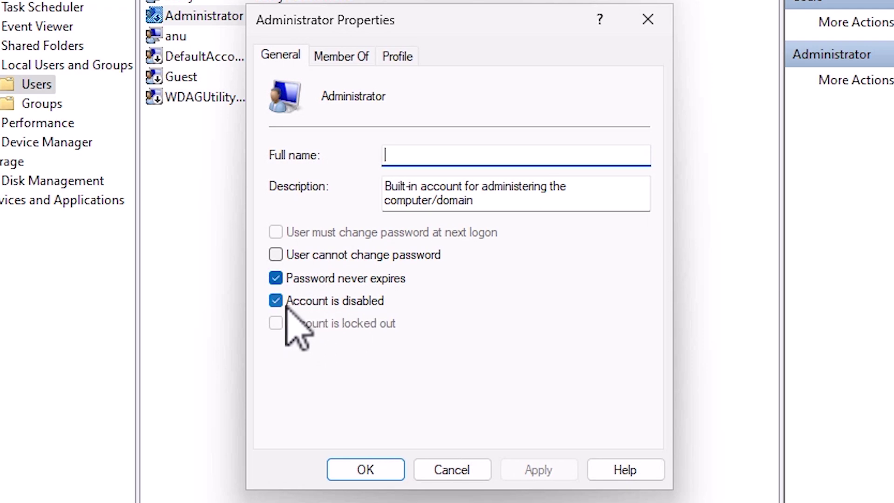
click(289, 304)
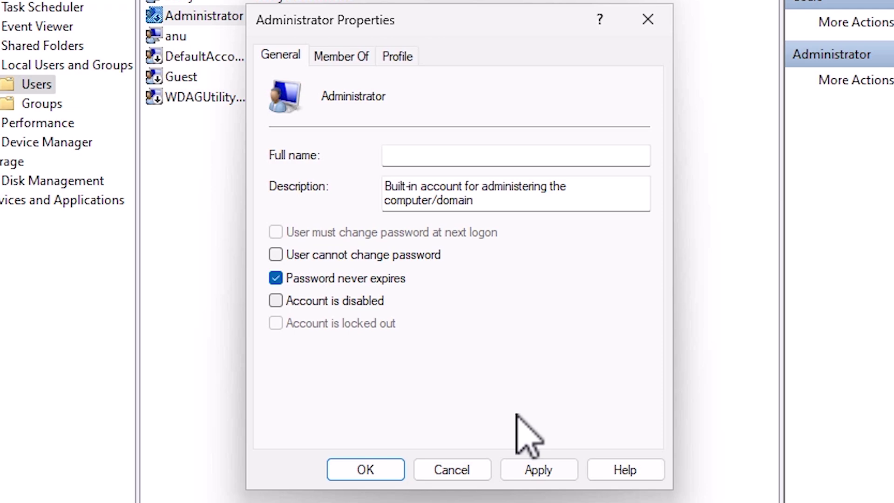
click(551, 468)
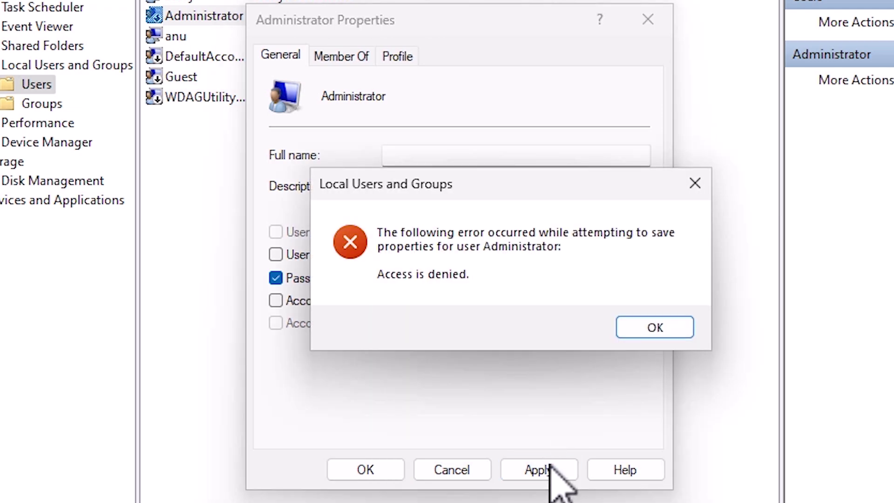
click(648, 326)
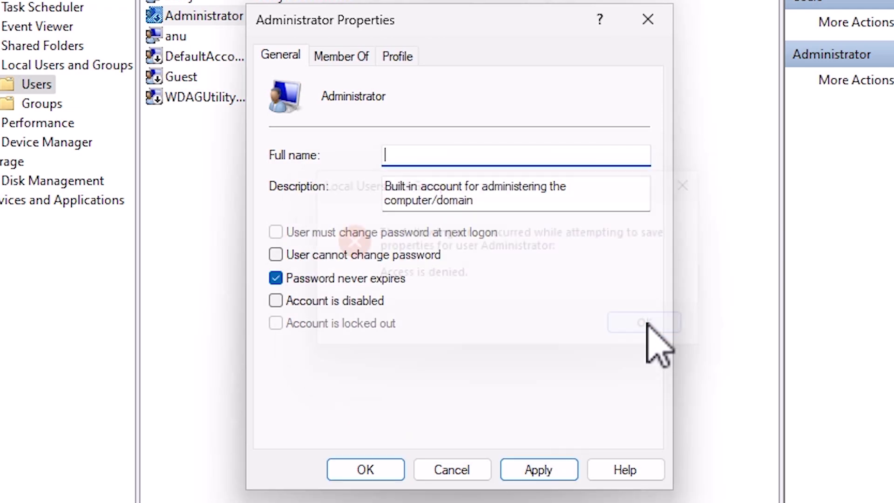
click(434, 470)
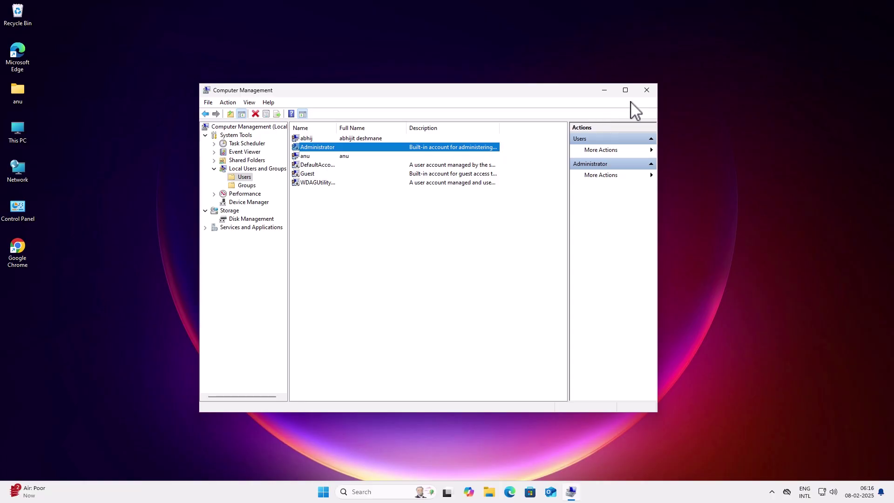
Close Computer Management and run Command Prompt as administrator via a 'cmd' search
click(652, 92)
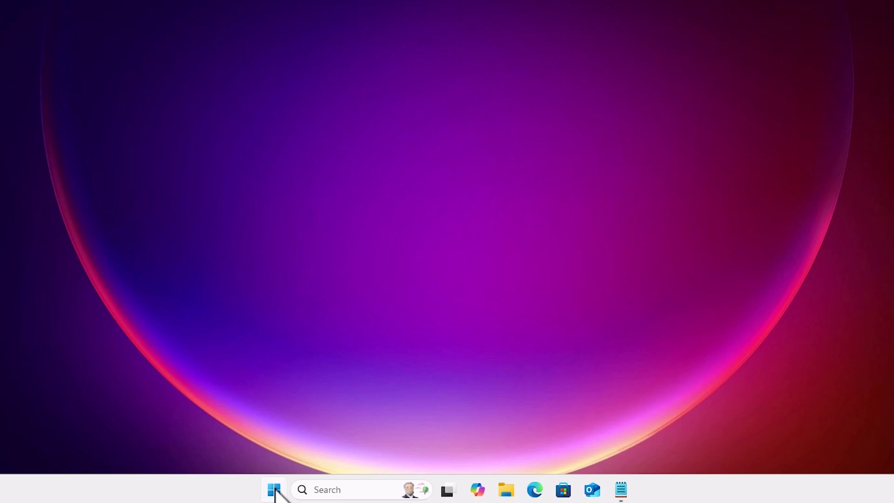
click(274, 490)
text(cmd)
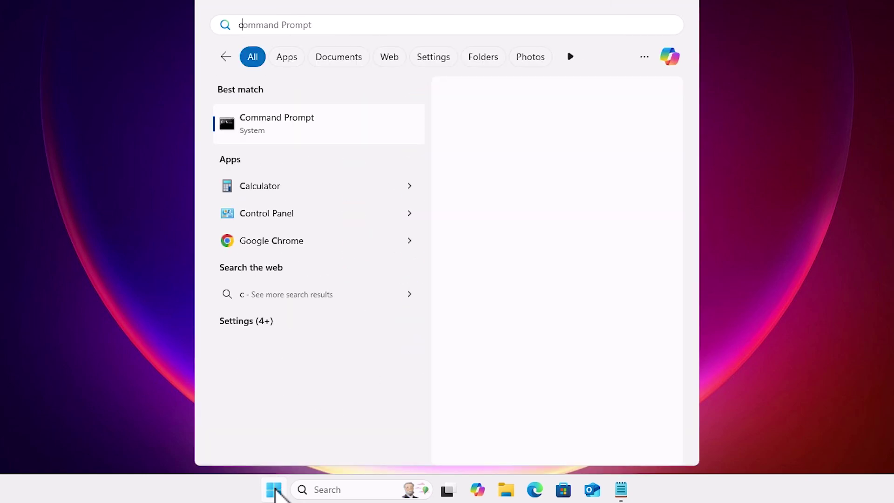
right_click(309, 122)
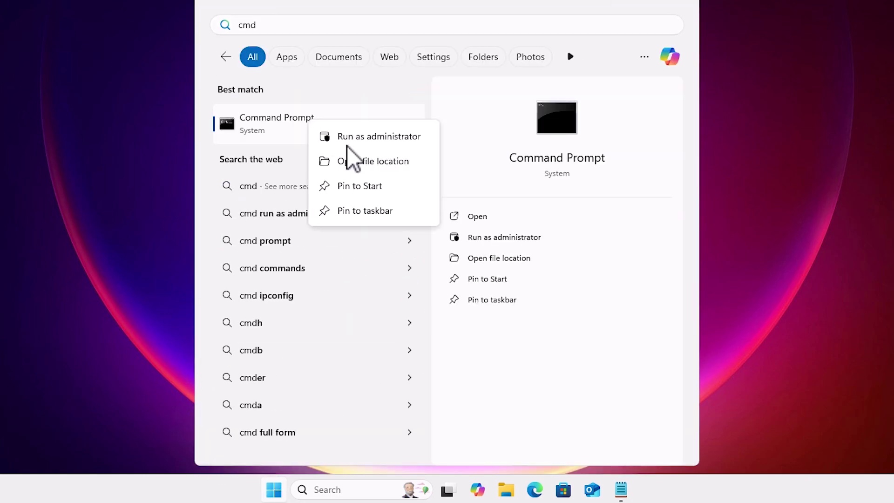
click(375, 140)
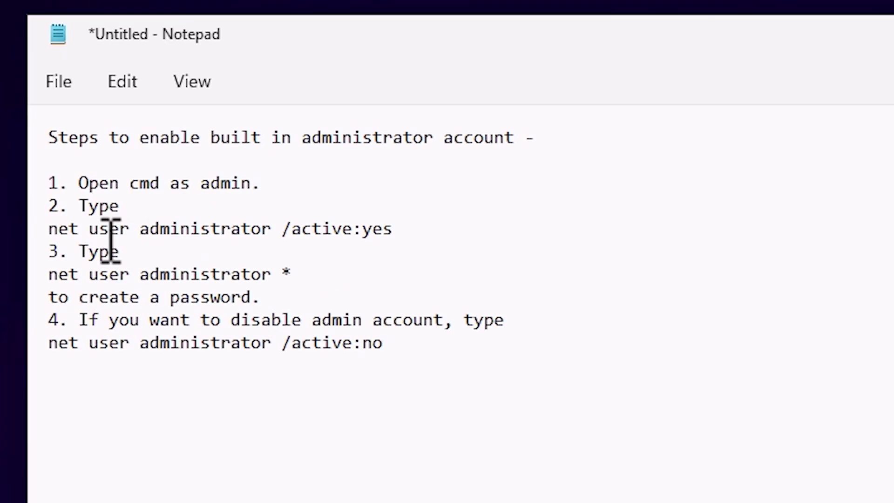
Copy the 'net user administrator /active:yes' line from the Notepad note
triple_click(60, 221)
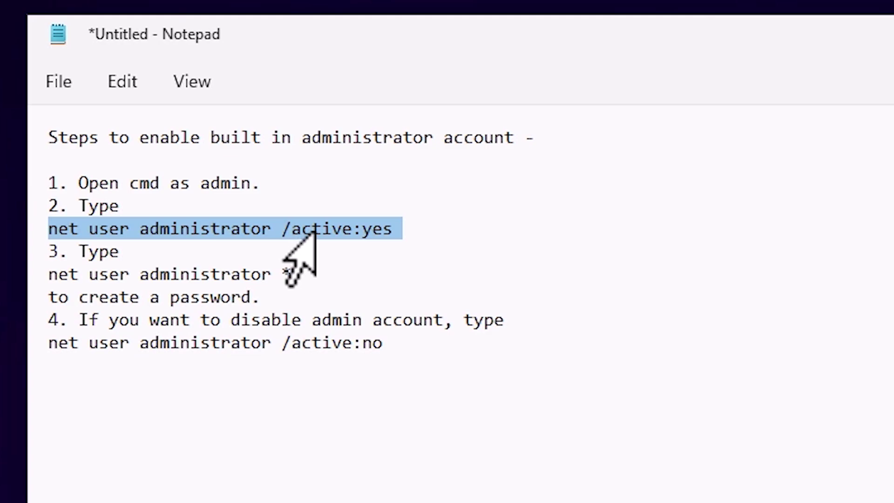
right_click(347, 233)
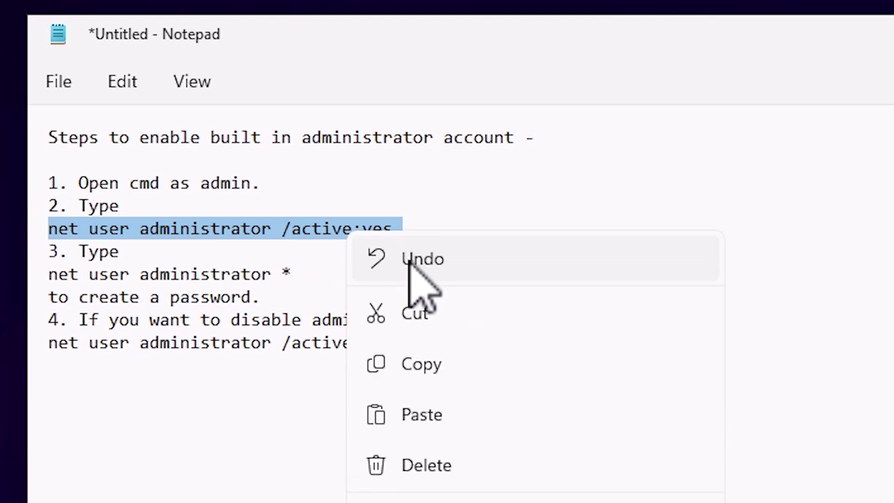
click(417, 363)
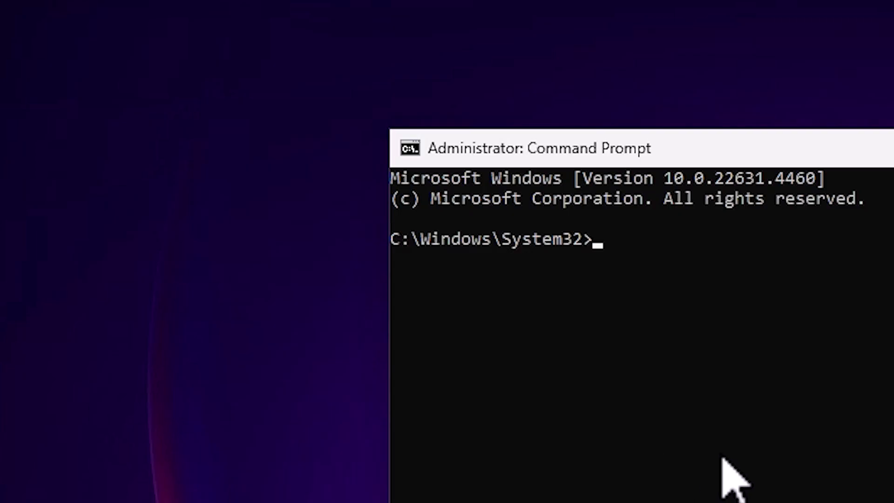
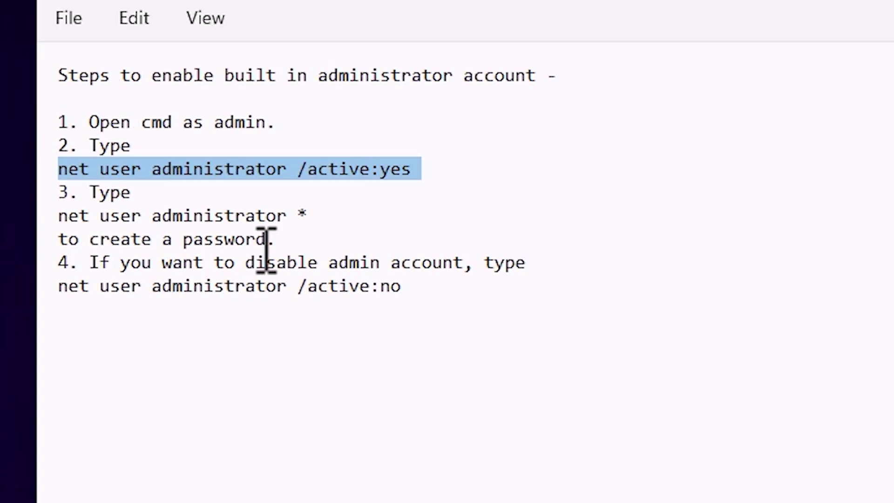
Select the 'net user administrator *' line in Notepad and copy it to the clipboard
click(308, 215)
key(shift+Home)
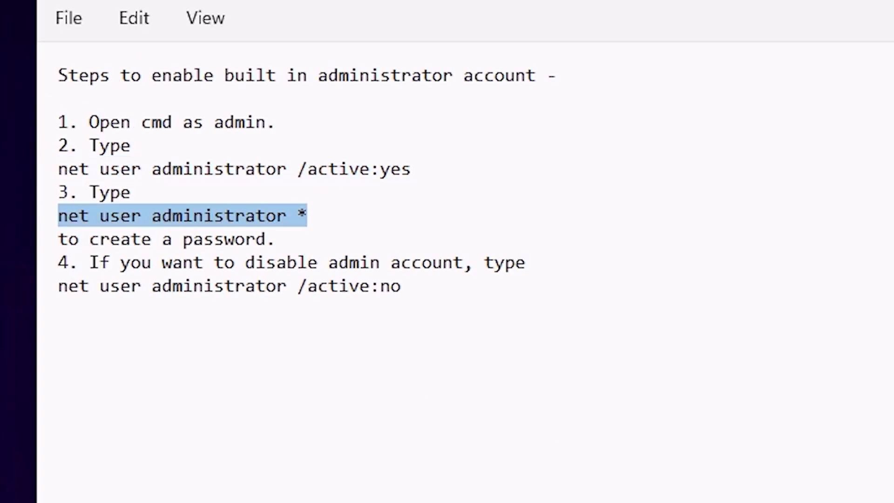
right_click(235, 210)
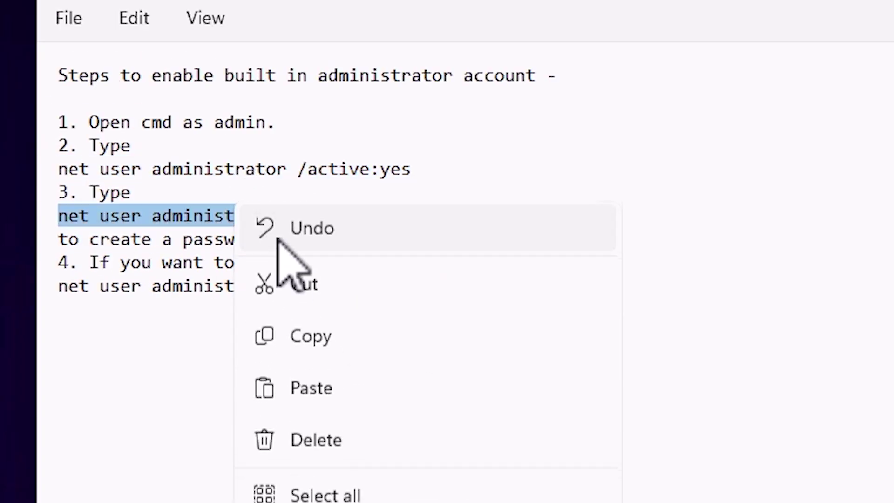
click(317, 345)
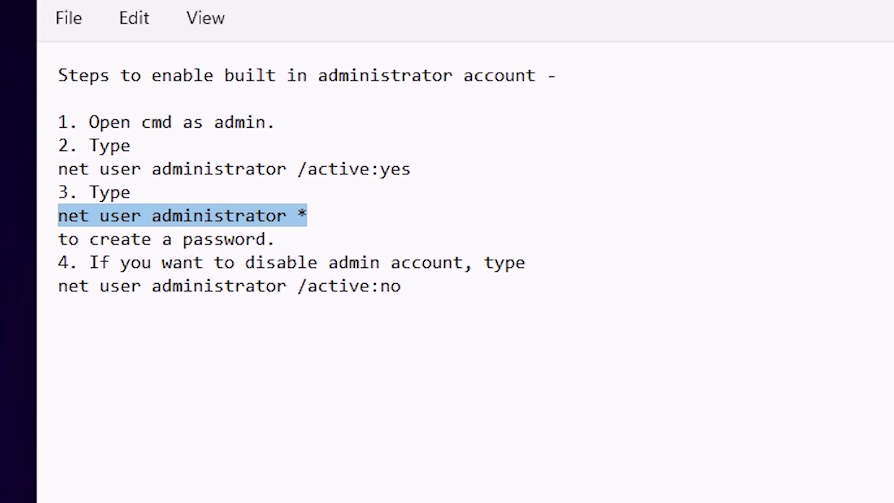
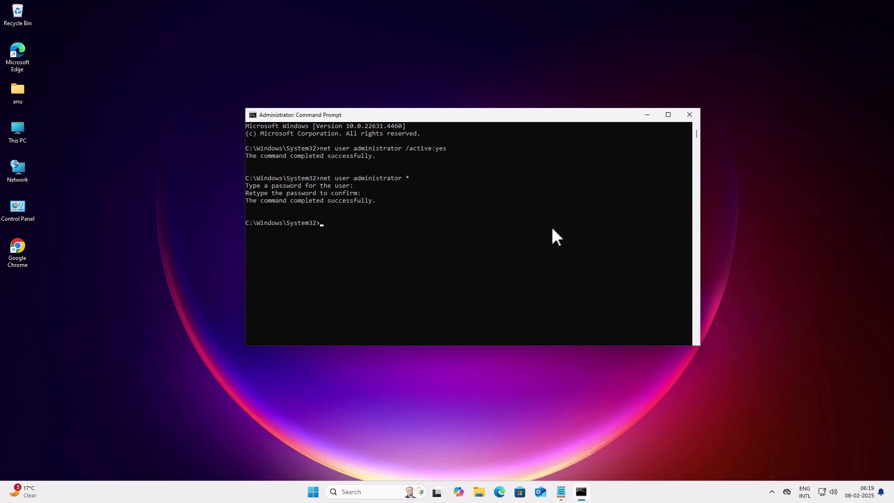
Close the Command Prompt window and sign out of the anu account from Start
click(683, 118)
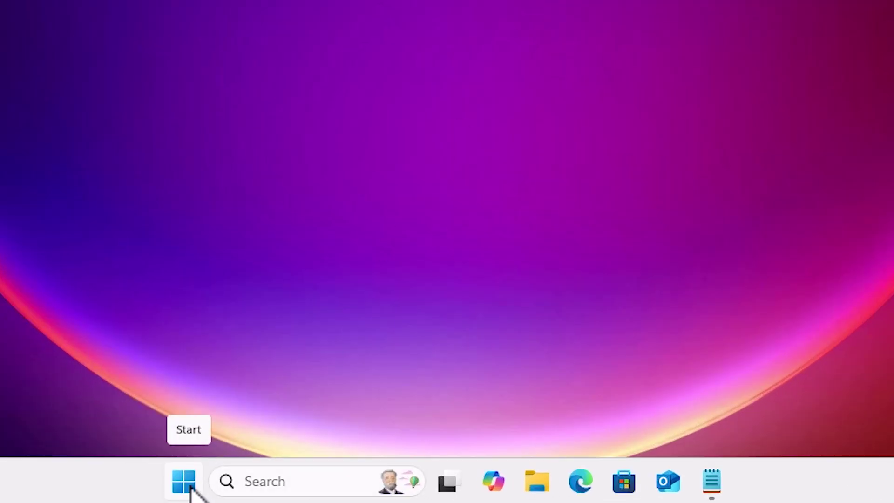
click(189, 487)
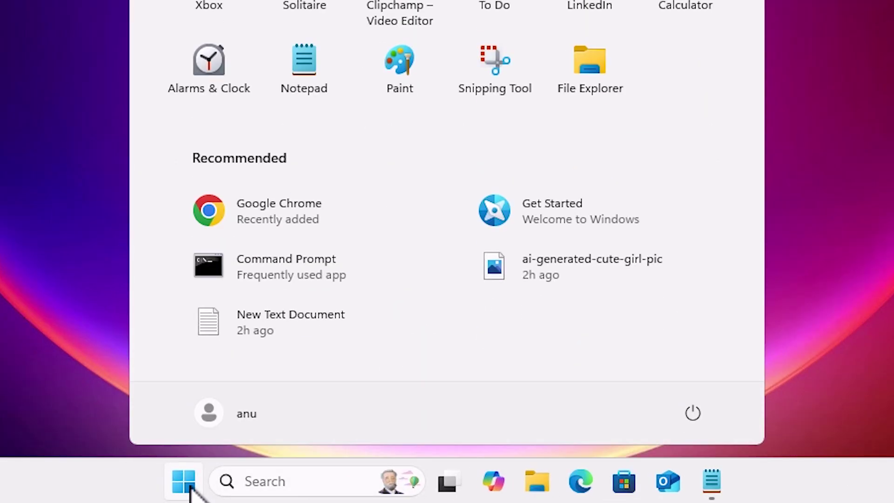
click(236, 412)
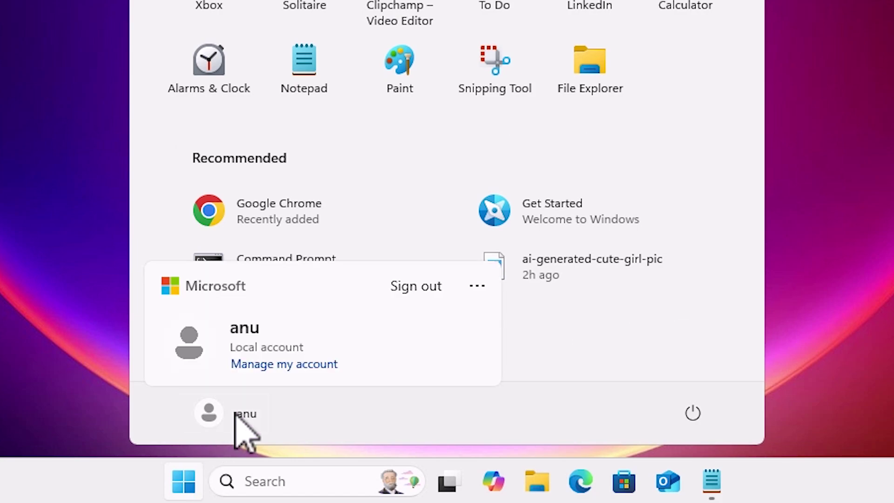
click(434, 285)
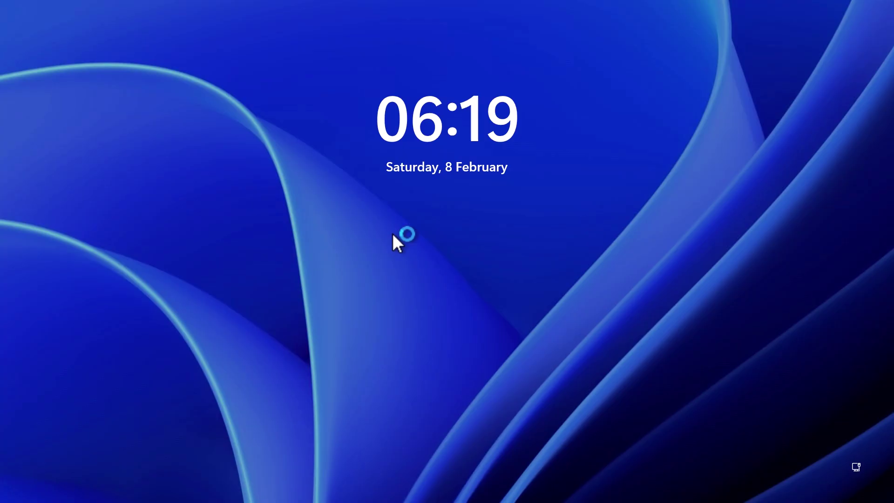
Sign in as the built-in Administrator by entering its password on the sign-in screen
click(394, 237)
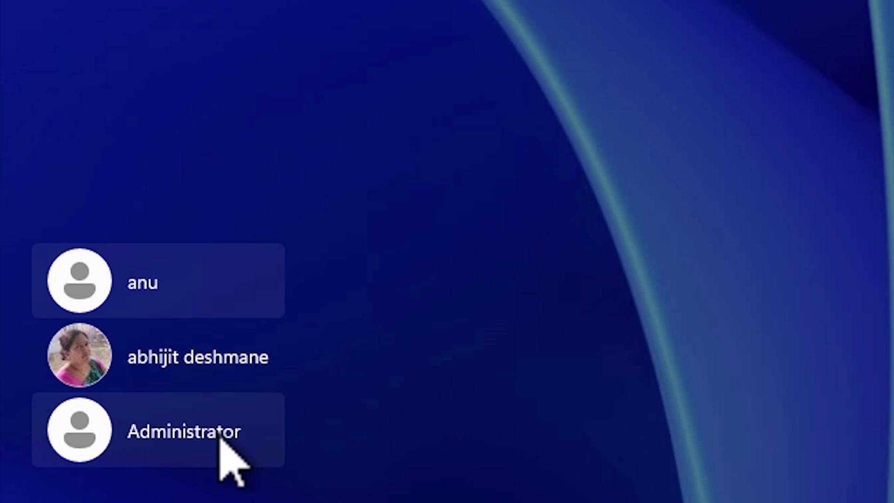
click(223, 448)
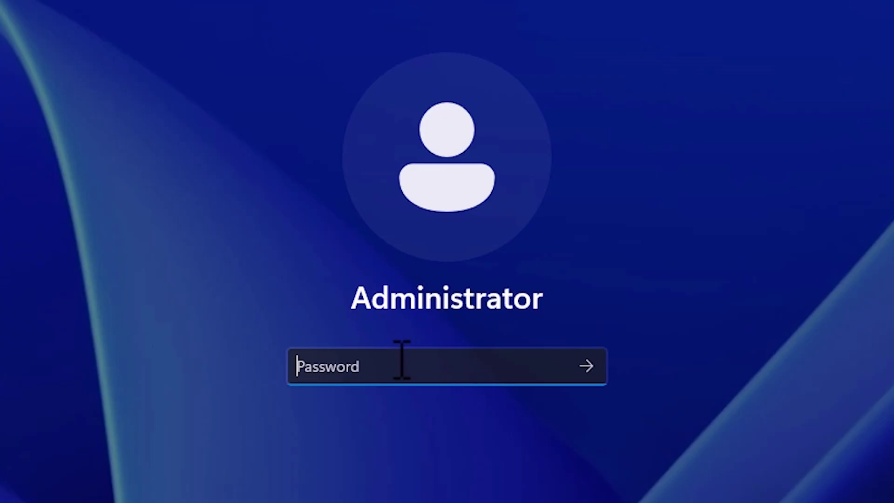
text(1234)
key(Return)
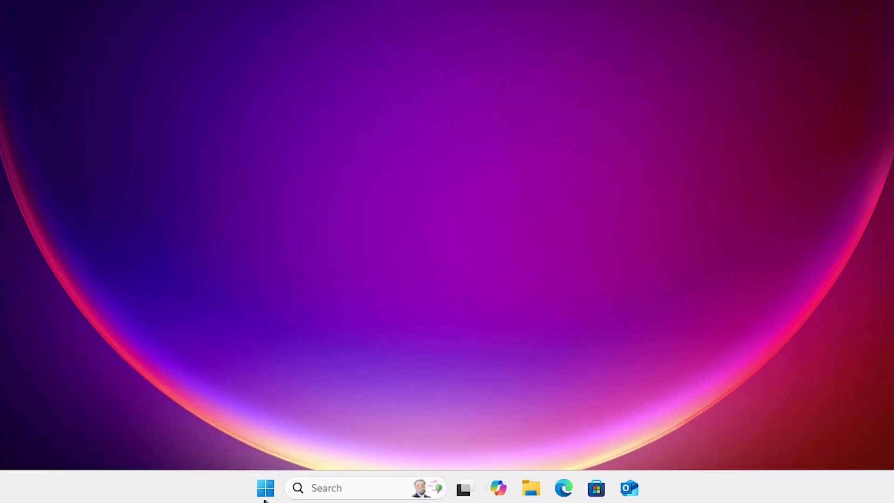
Launch Computer Management from the Start right-click menu and center its window
right_click(265, 486)
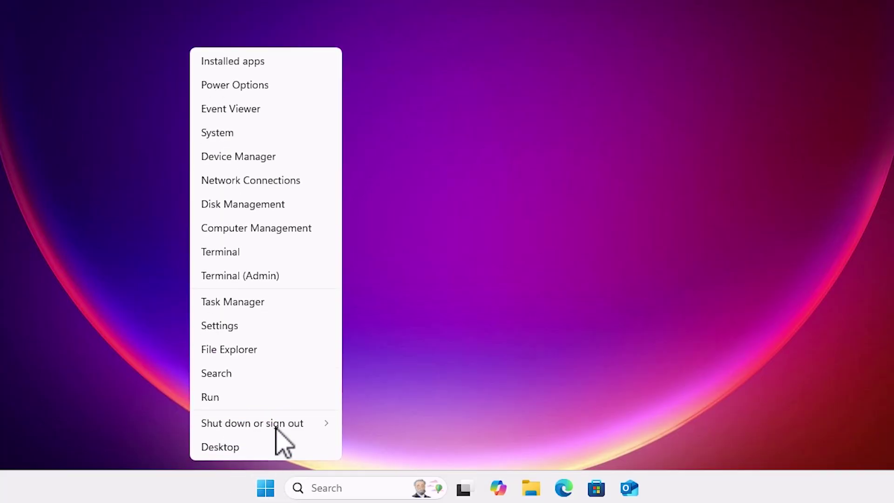
click(281, 229)
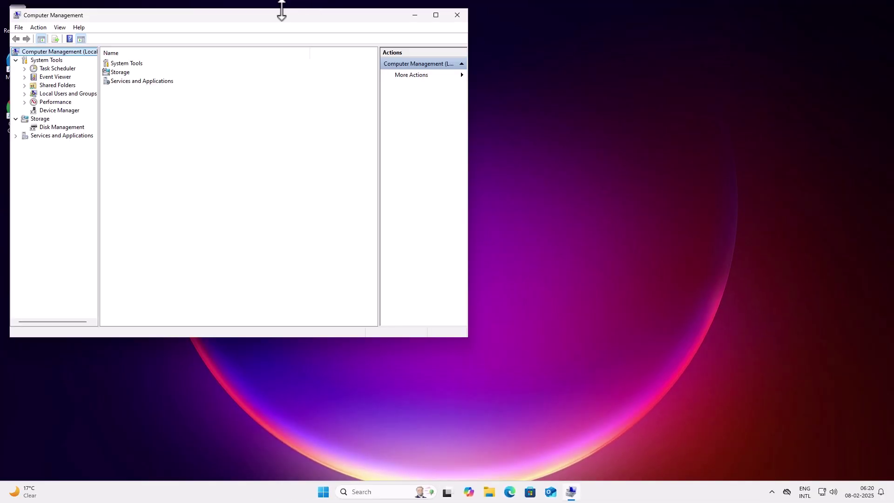
drag(278, 19, 452, 51)
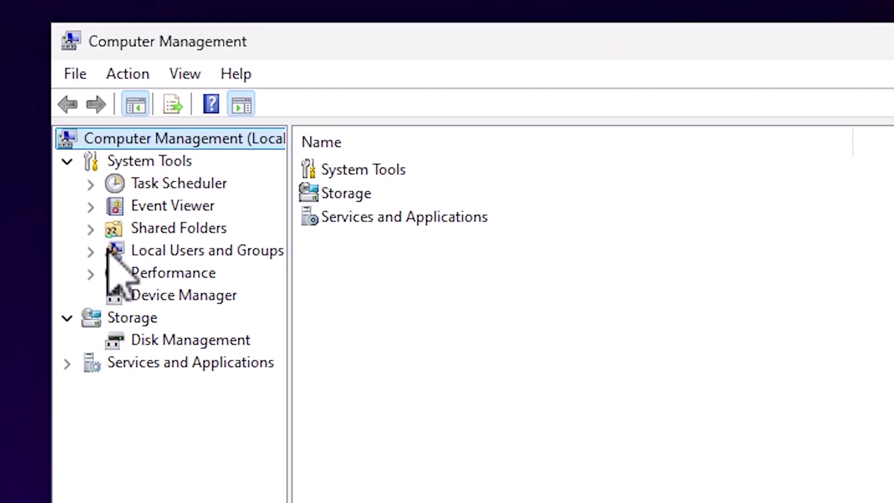
Open the Properties of user anu under Local Users and Groups › Users
click(91, 251)
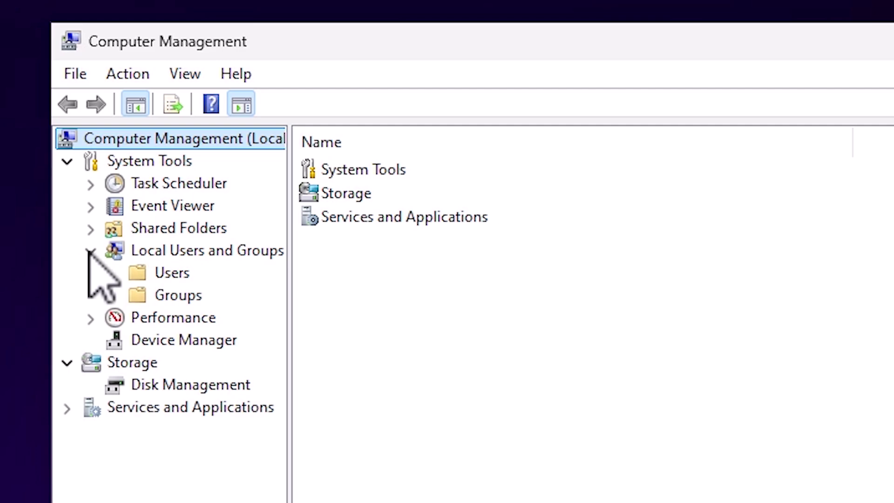
click(177, 275)
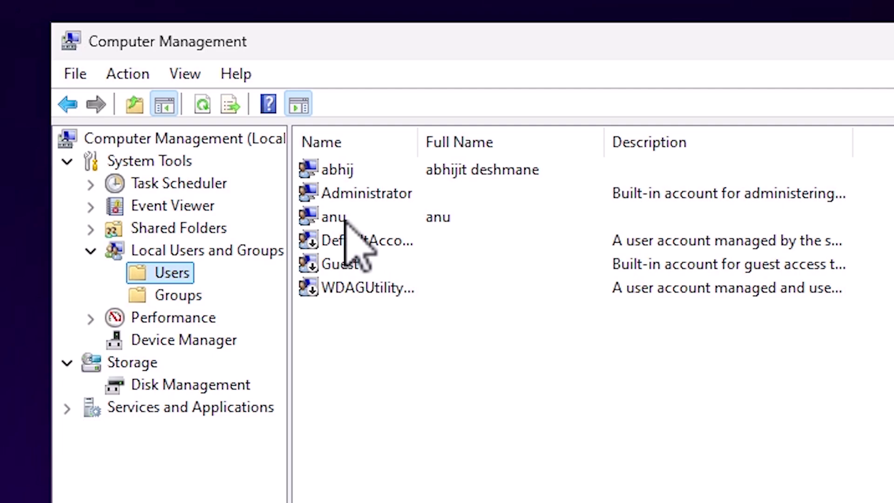
click(345, 222)
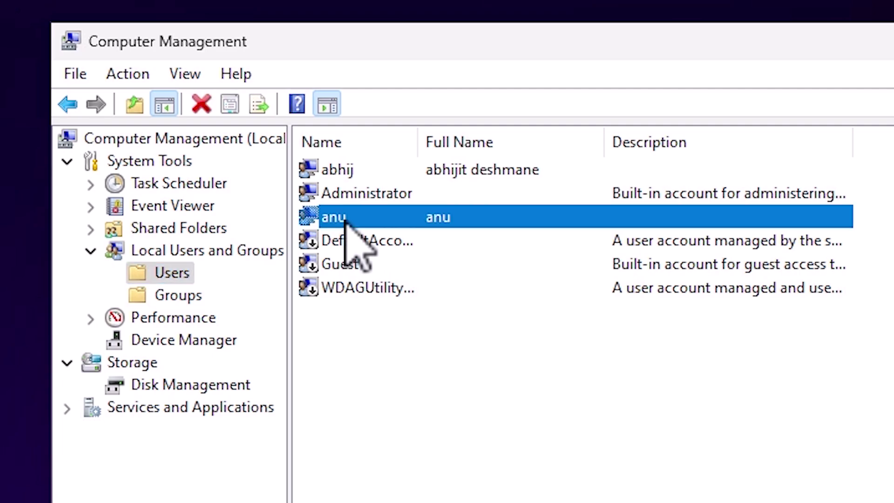
right_click(345, 222)
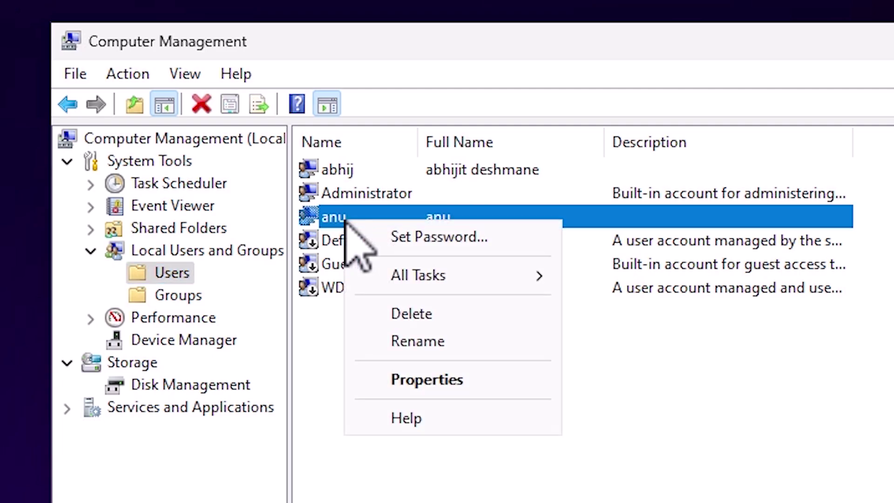
click(454, 382)
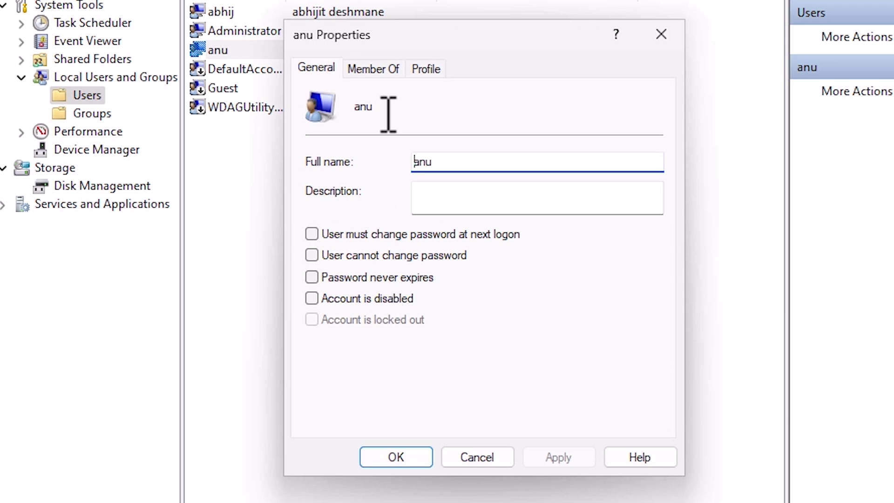
On anu's Member Of tab, find and add the Administrators group
click(385, 74)
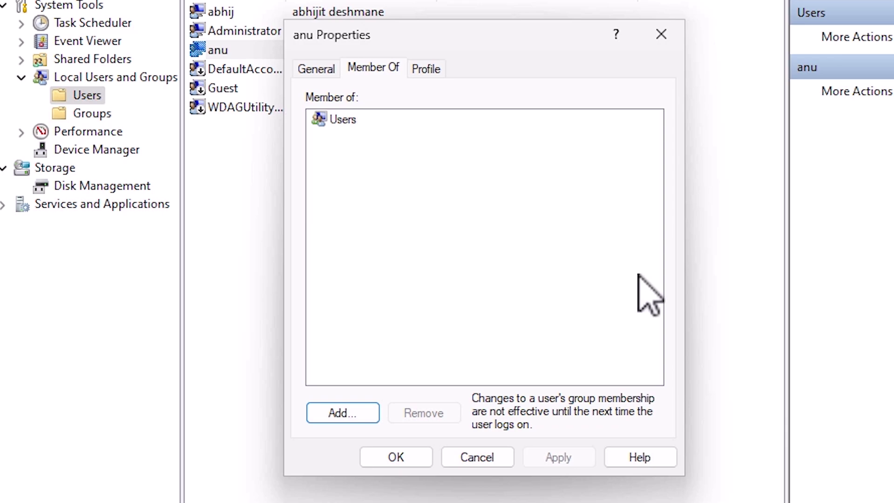
click(370, 415)
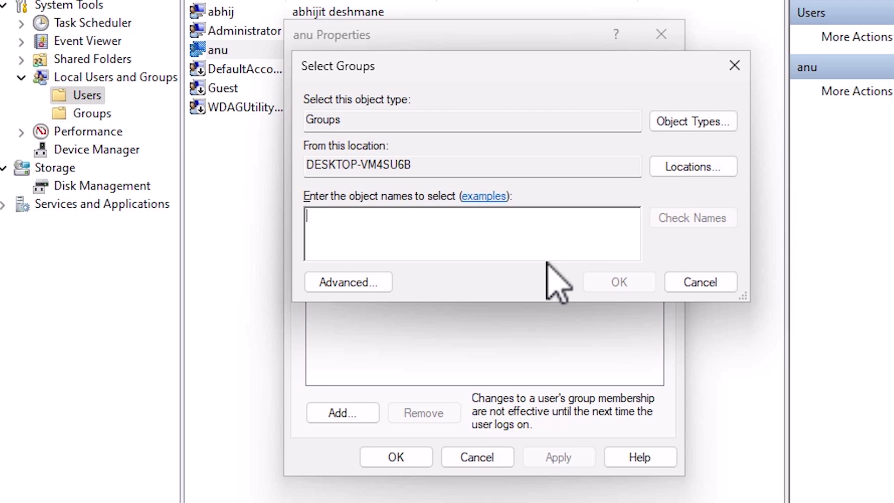
click(376, 278)
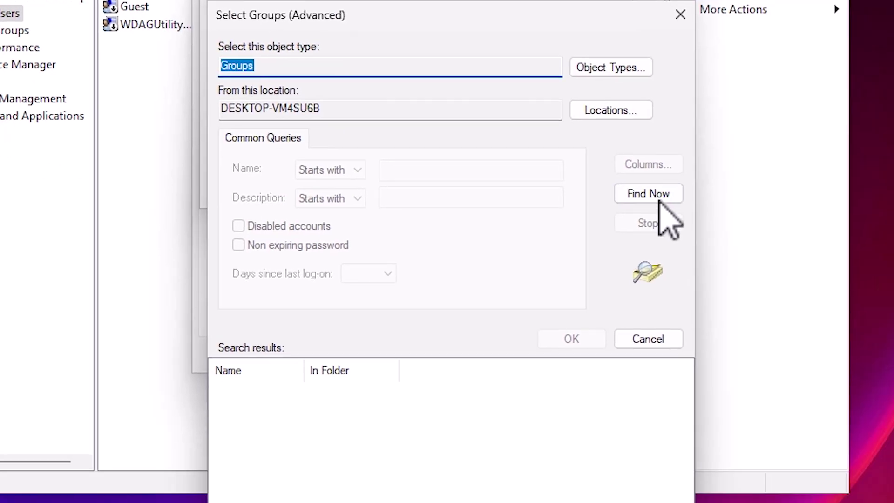
click(661, 198)
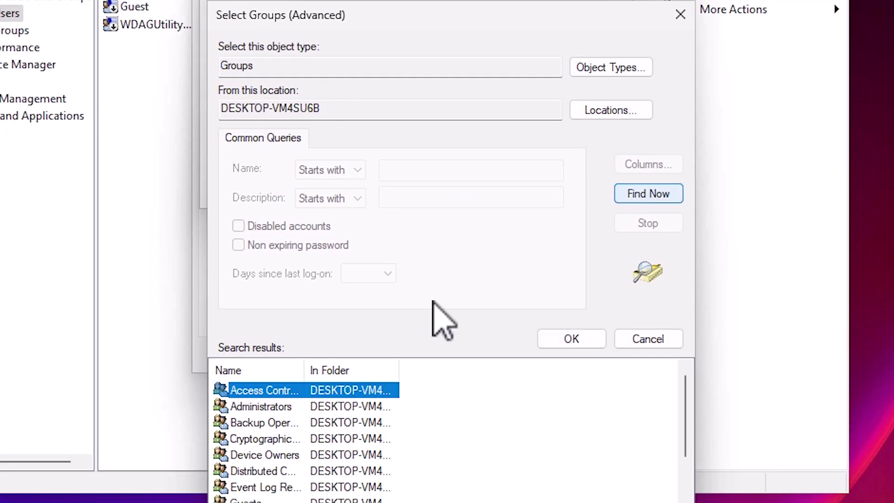
drag(299, 369, 384, 369)
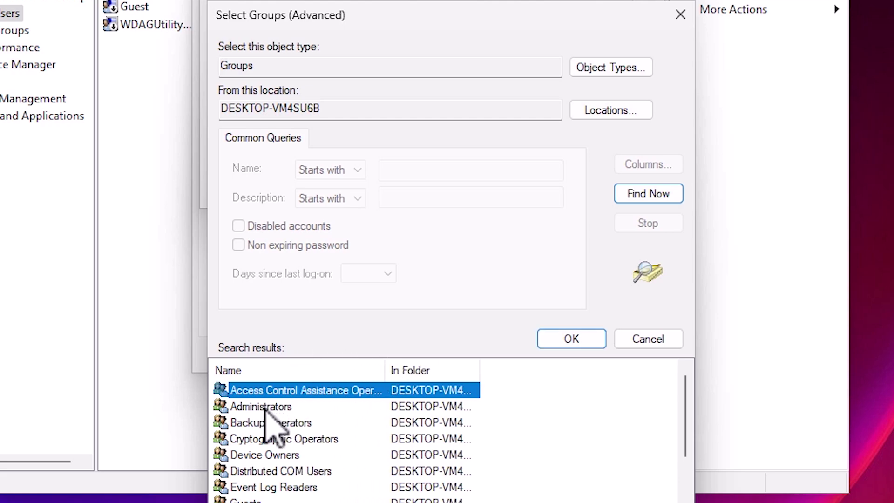
click(265, 408)
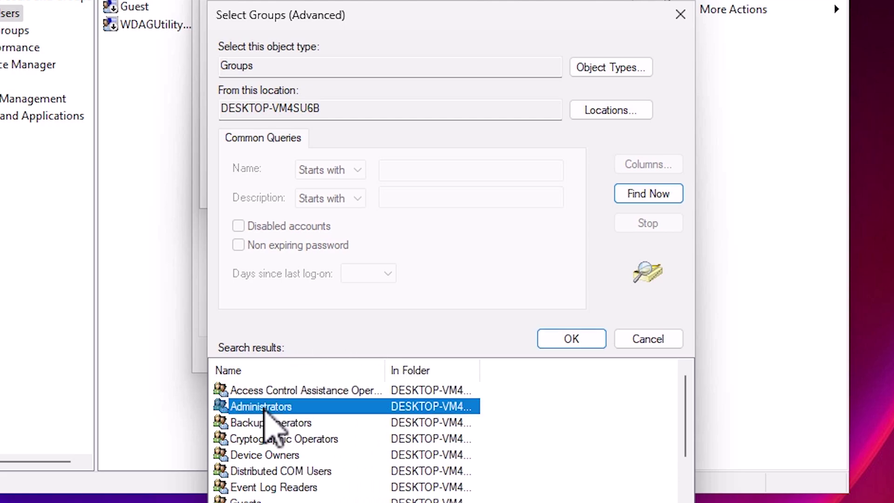
click(574, 342)
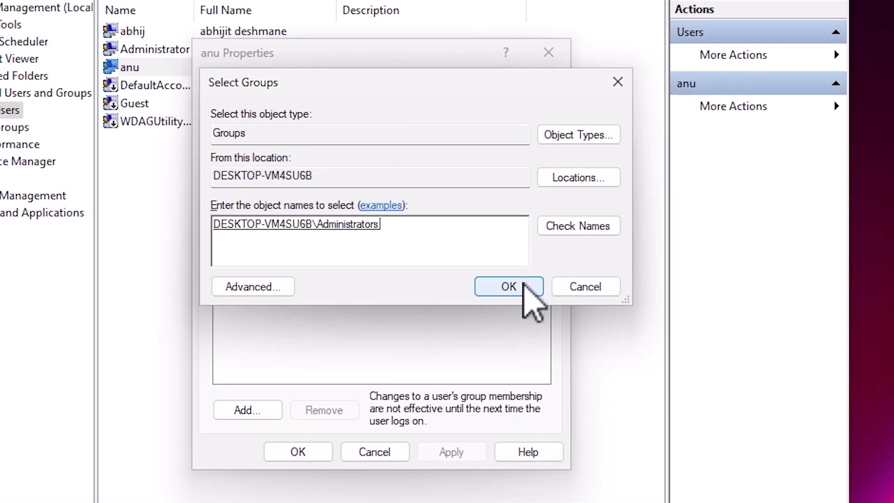
click(524, 189)
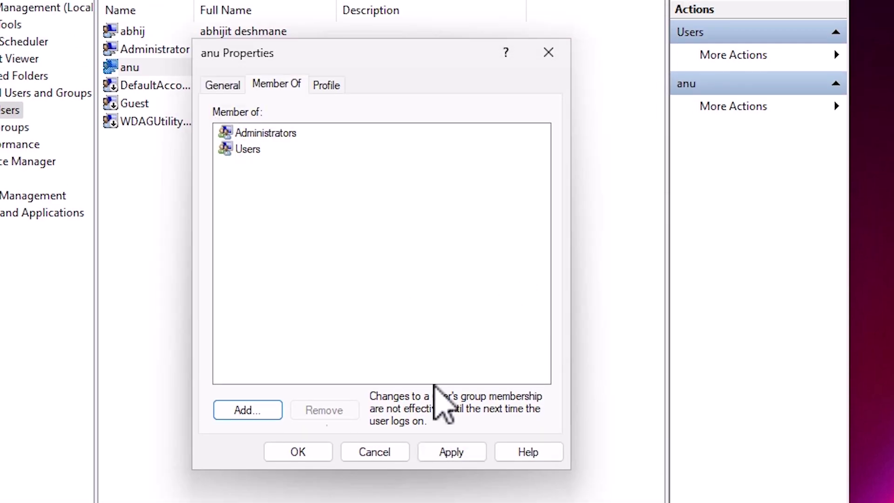
Apply the Administrators membership and close anu's Properties
click(279, 133)
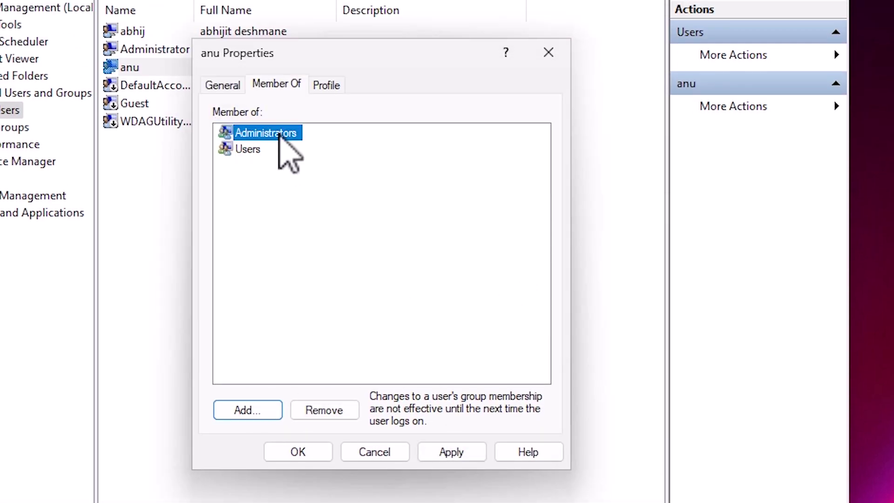
click(470, 456)
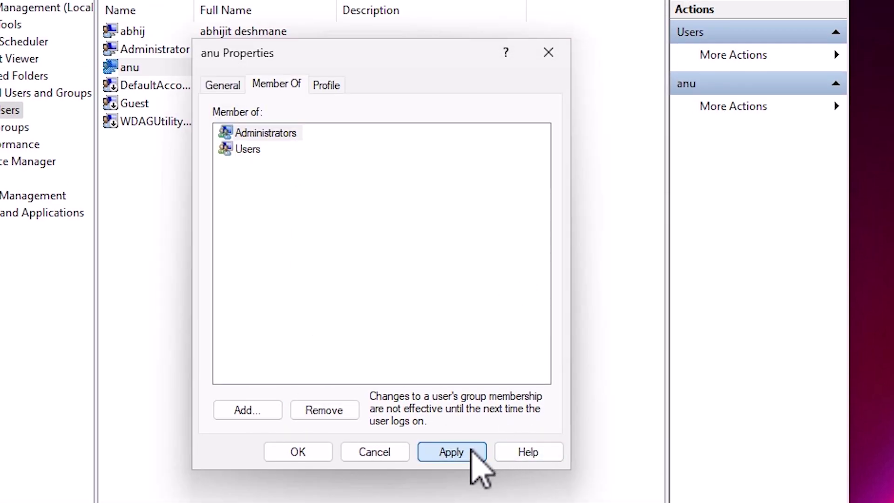
click(305, 454)
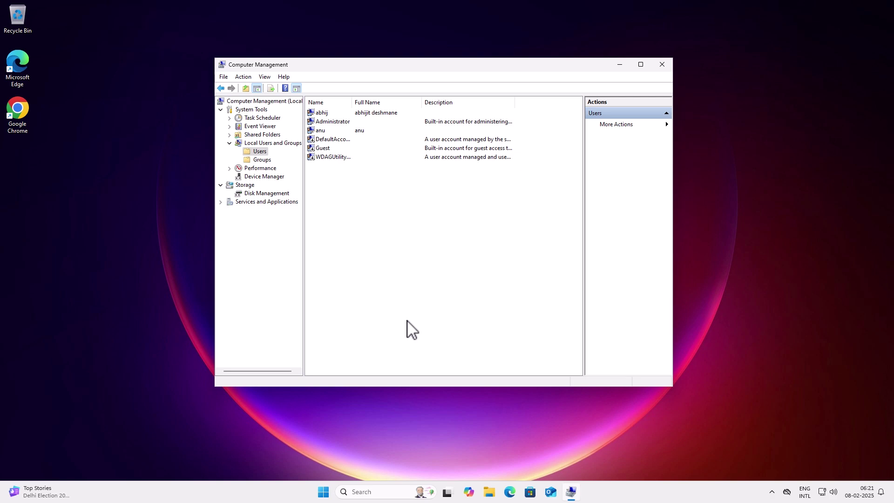
Close Computer Management and launch Settings by searching 'se' from Start
click(663, 64)
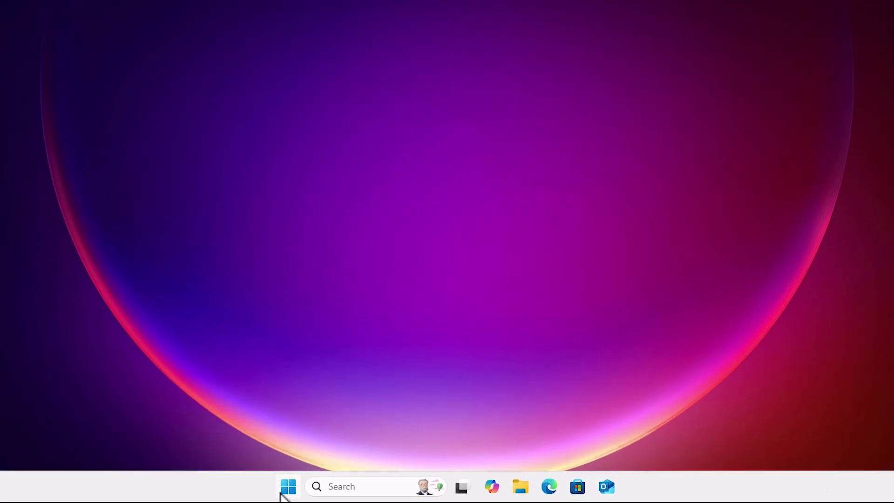
click(287, 487)
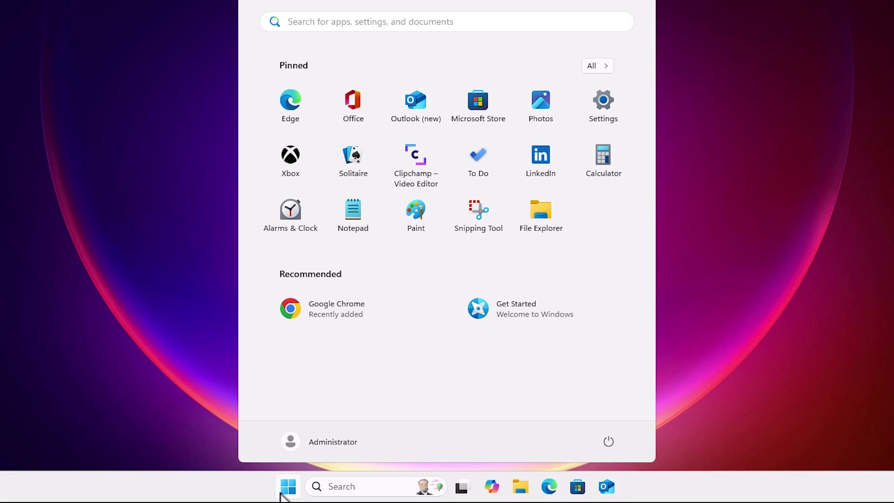
text(se)
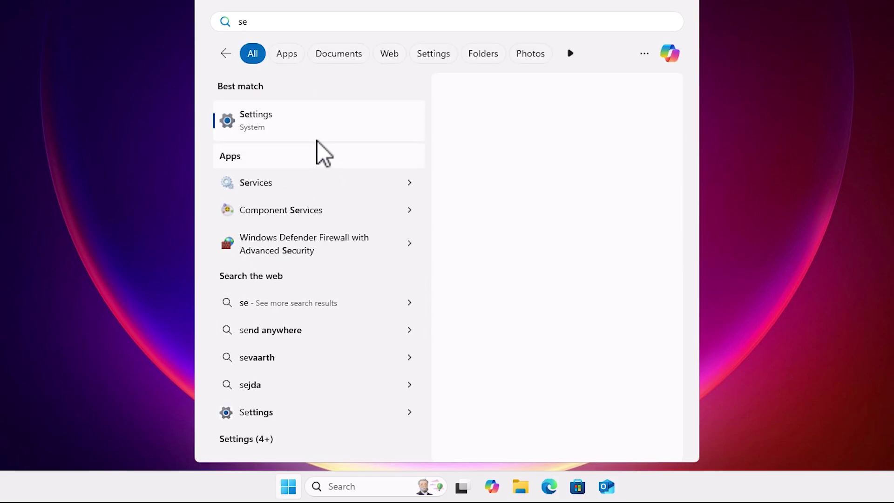
click(315, 133)
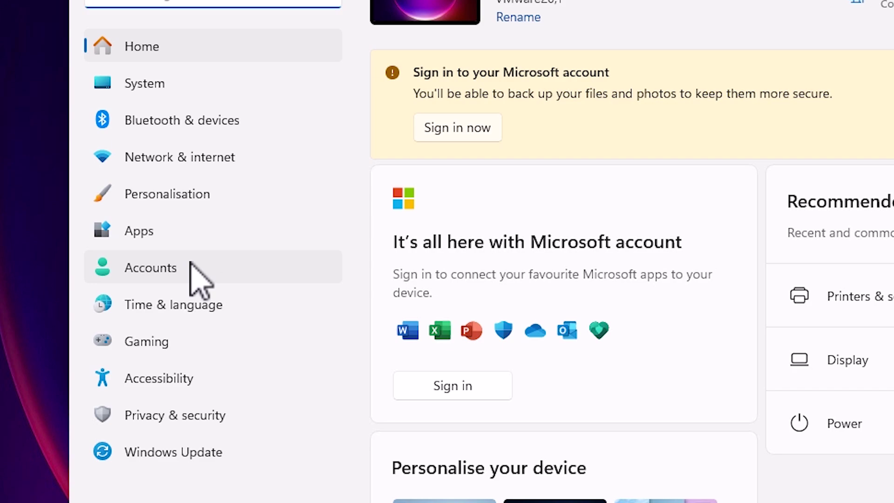
Go to Accounts in Settings and scroll to the Other users section
click(191, 265)
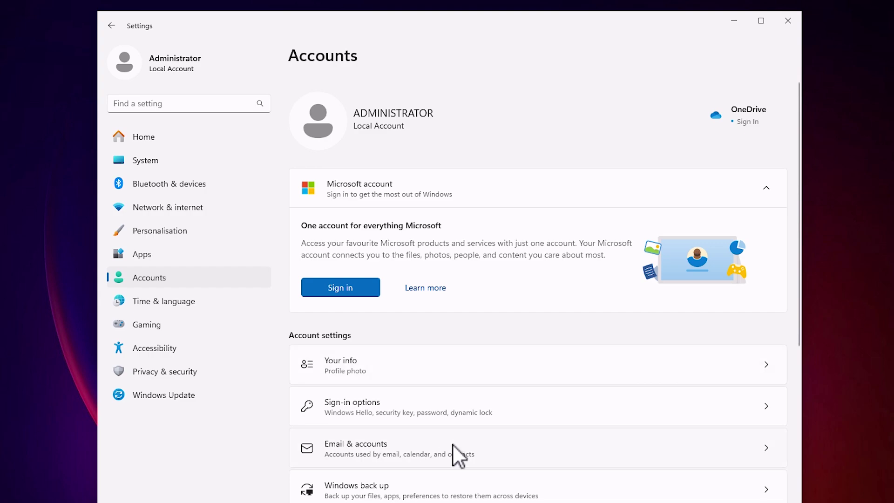
scroll(452, 443, down, 5)
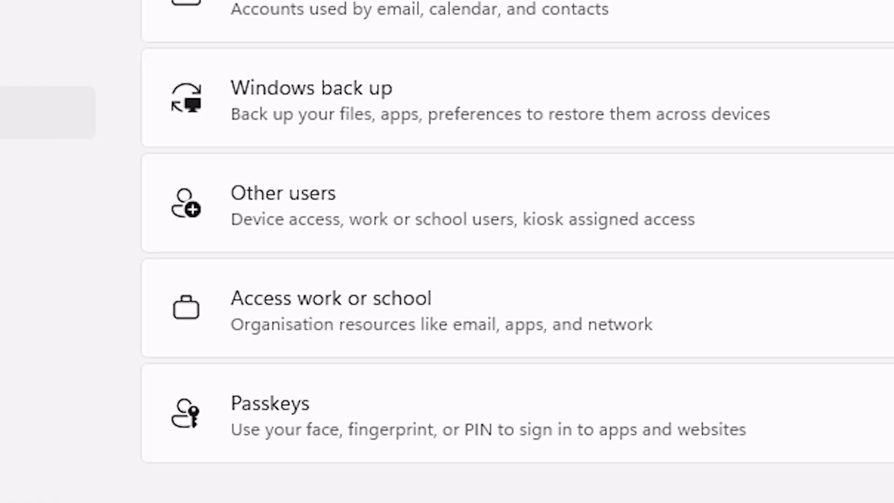
scroll(452, 443, down, 5)
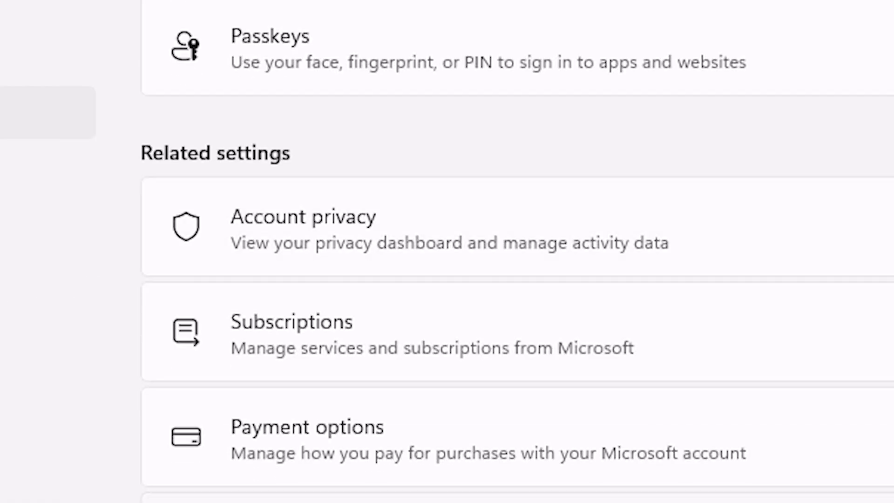
scroll(517, 252, up, 5)
scroll(435, 443, up, 3)
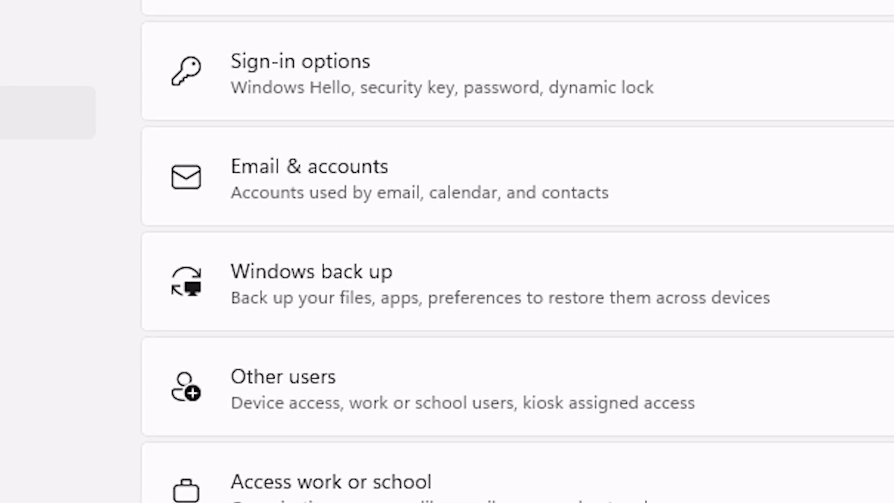
scroll(423, 281, down, 3)
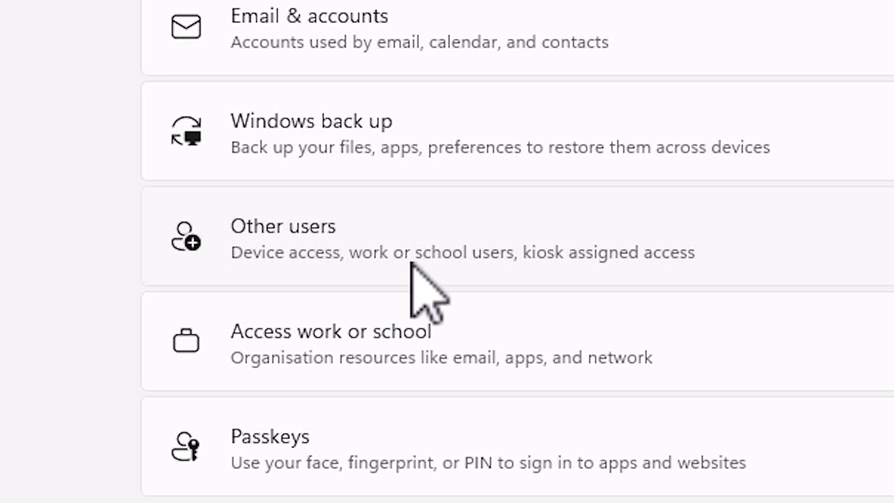
scroll(414, 270, down, 10)
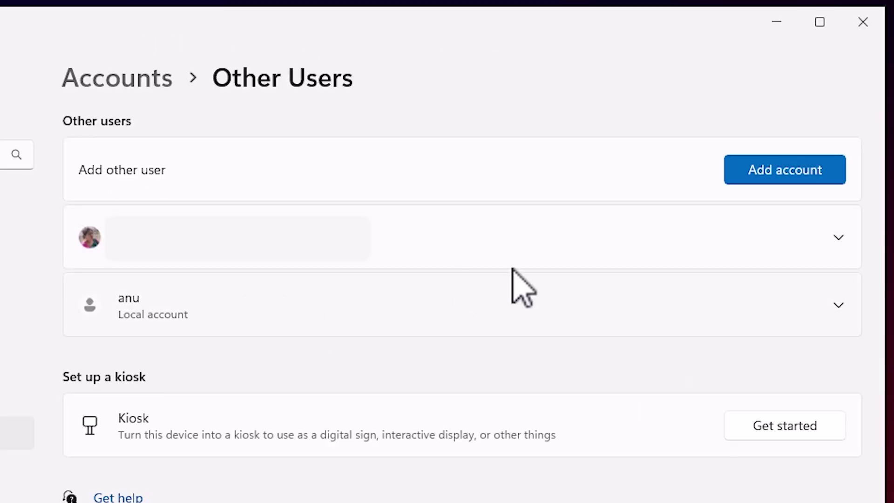
Change anu's account type from Standard User to Administrator, then close Settings
click(262, 289)
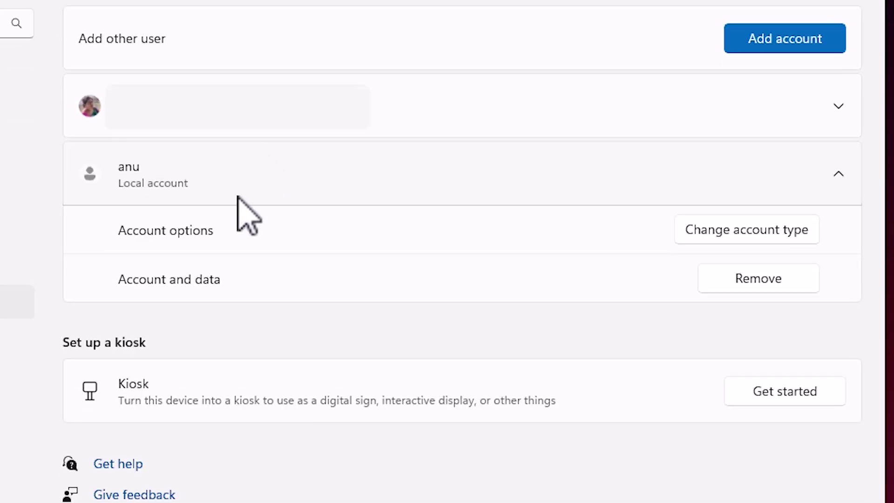
click(800, 239)
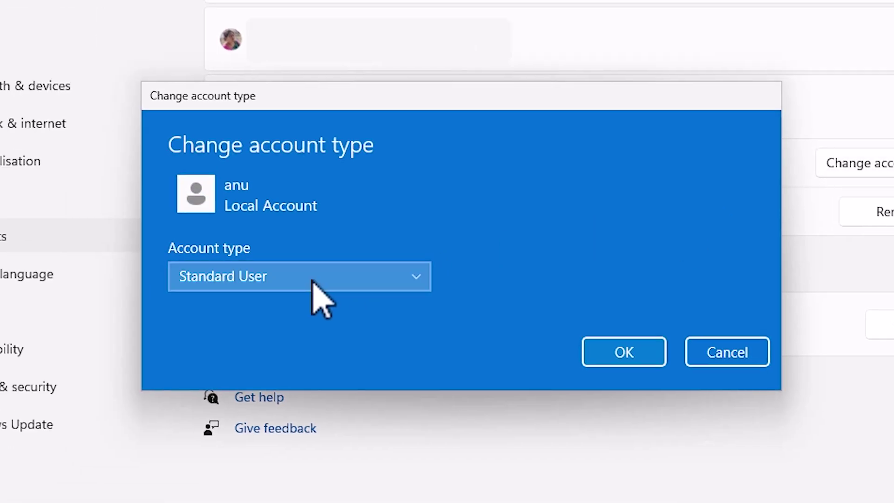
click(310, 280)
click(262, 254)
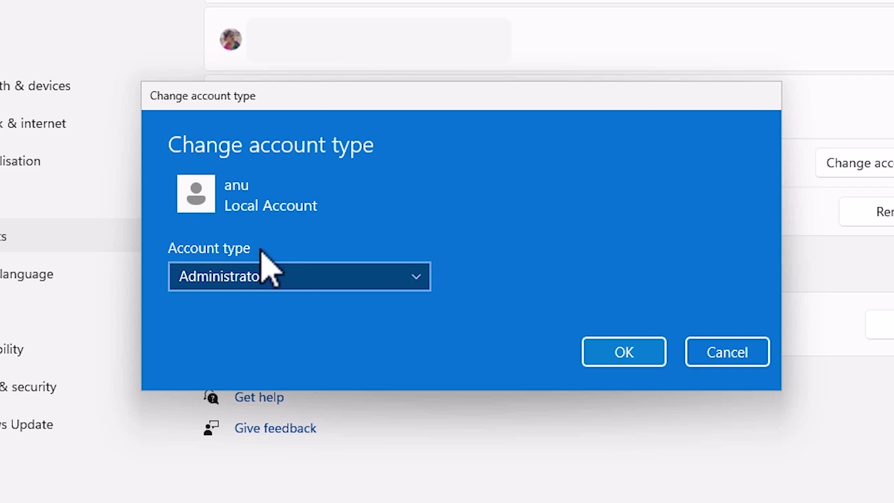
click(627, 354)
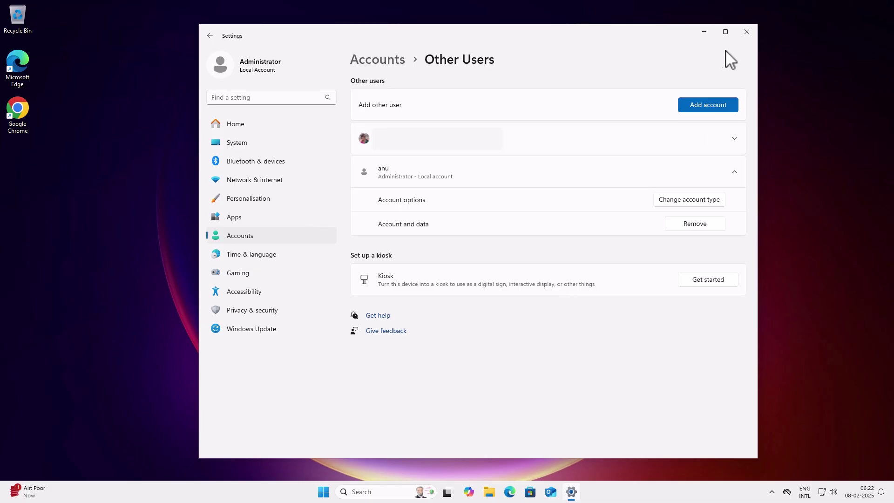
click(750, 28)
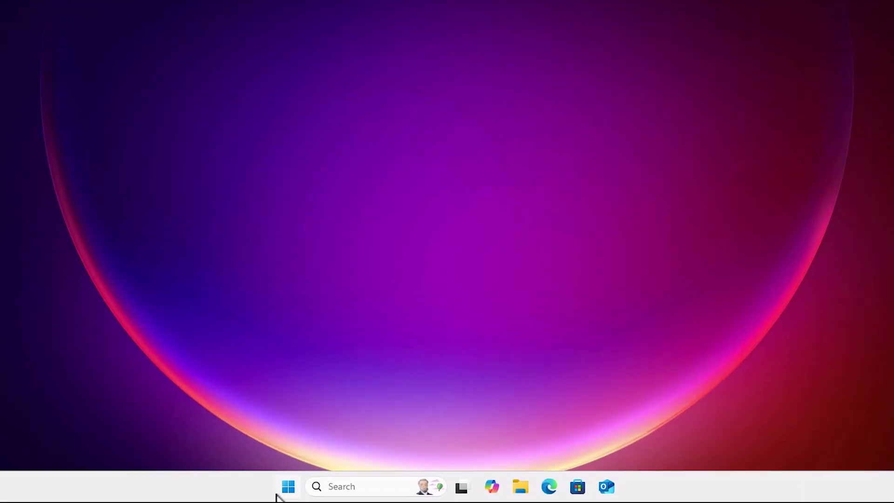
Sign out of Administrator and sign back in with the anu account
click(282, 491)
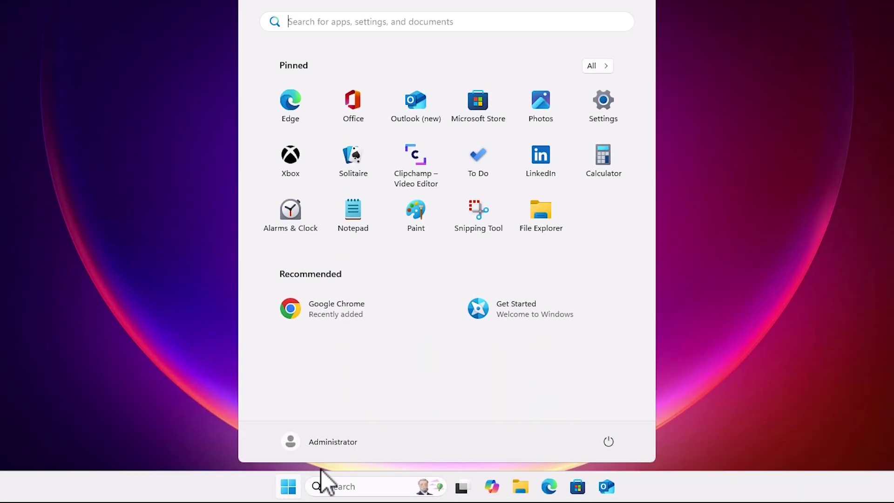
click(347, 447)
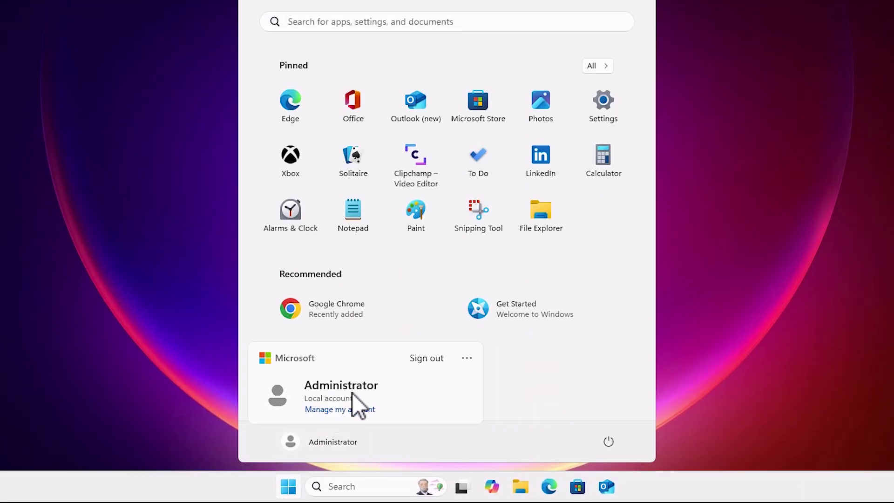
click(428, 360)
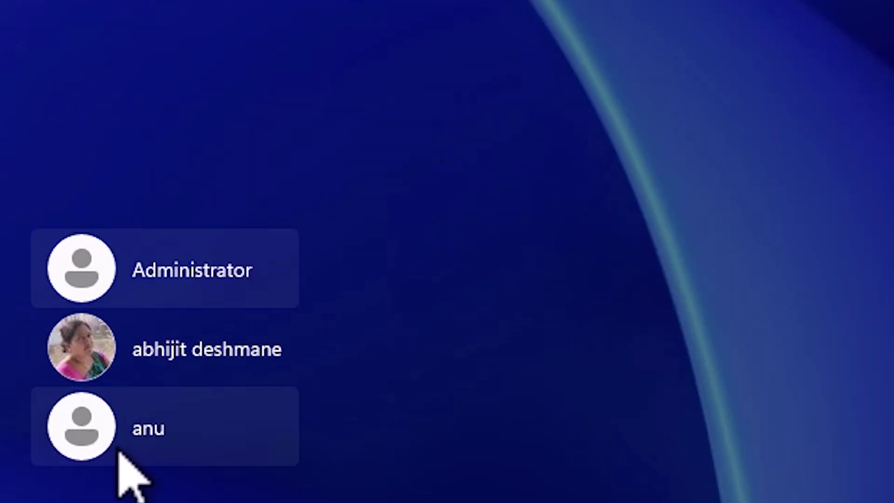
click(118, 450)
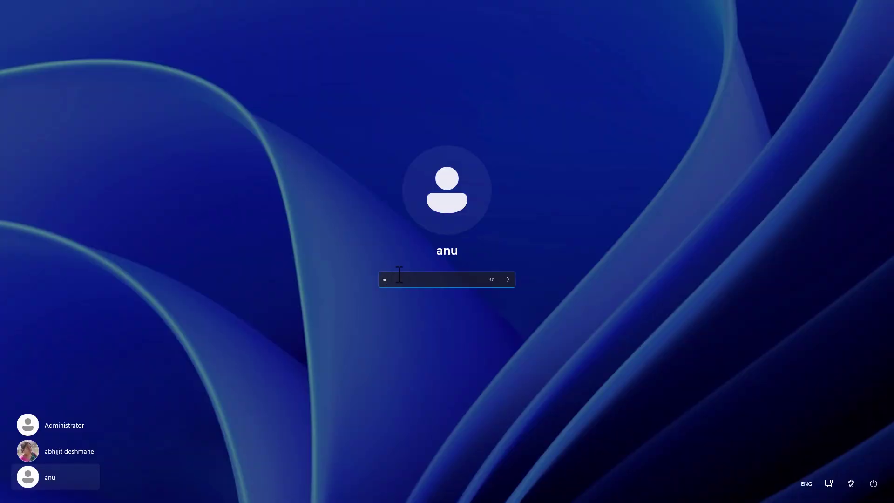
key(Return)
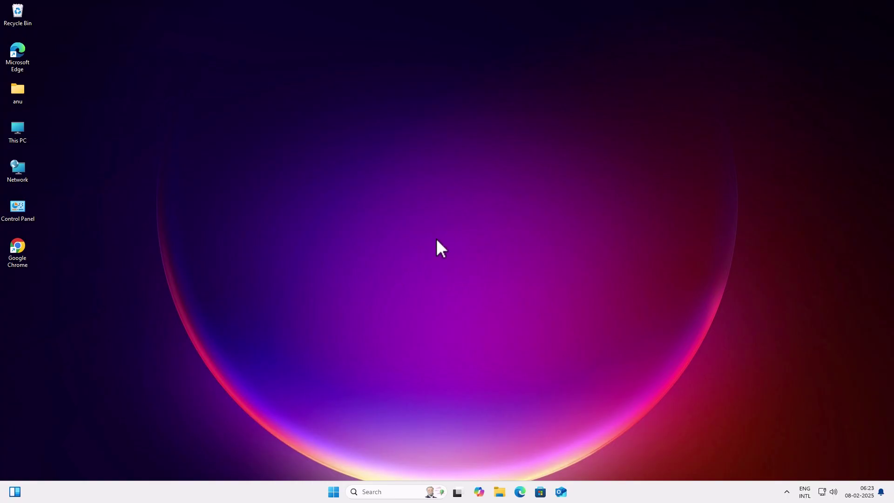